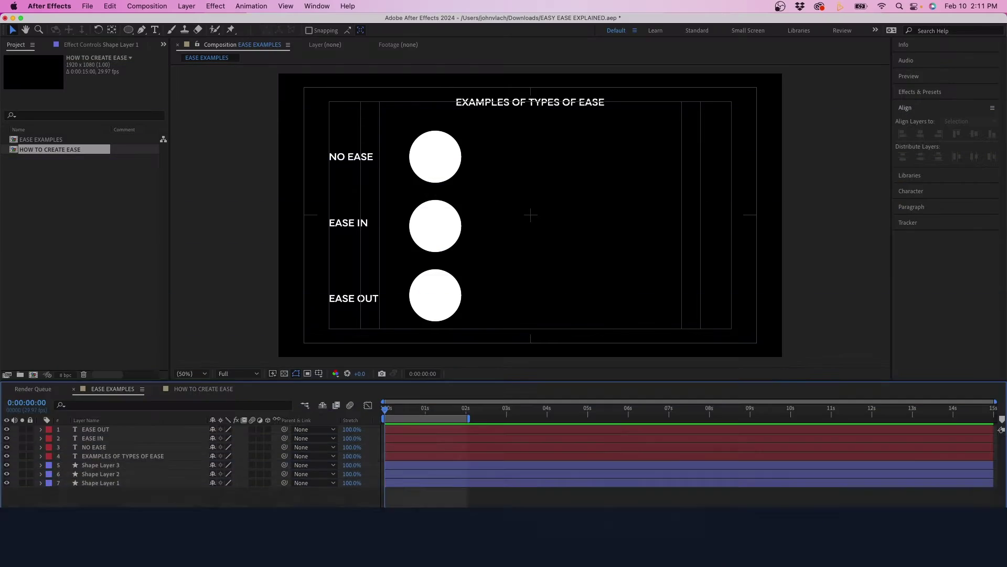
- Preview the EASE EXAMPLES animation from frame 0, then select the three circle shape layers
click(409, 413)
drag(402, 413, 386, 412)
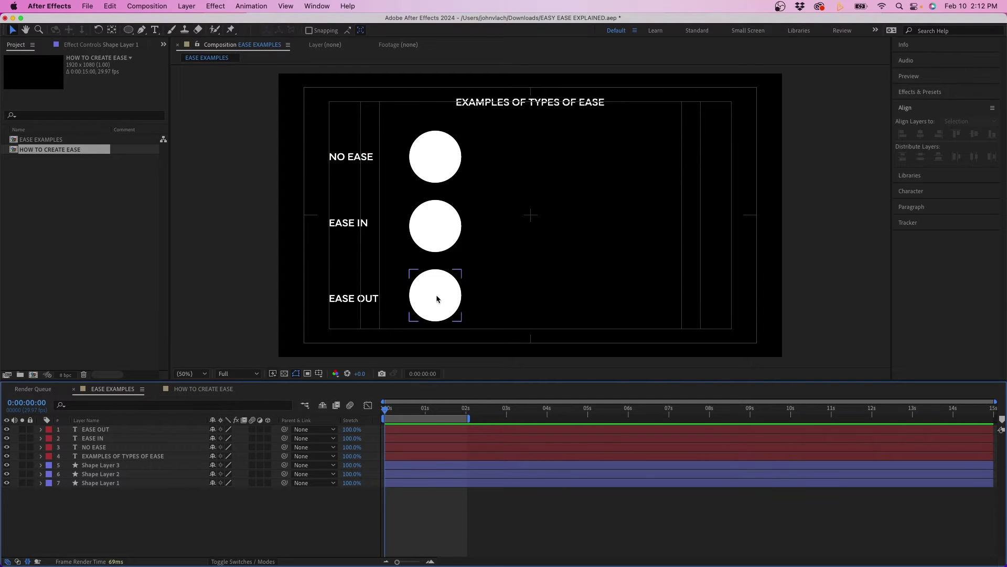
key(space)
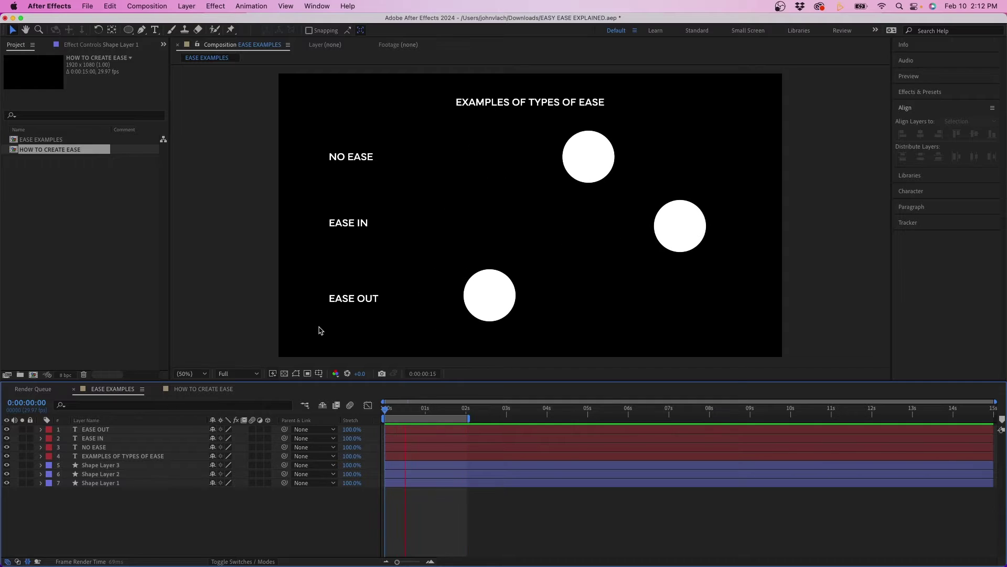
drag(105, 490, 105, 469)
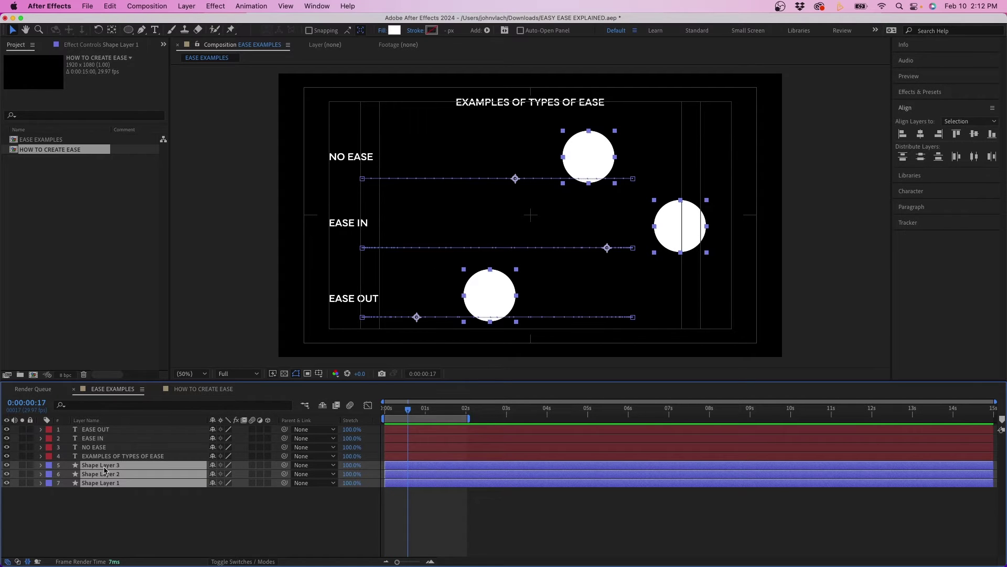
- Show X Position keyframes for Shape Layers 1–3 and select Shape Layer 1's middle keyframe
key(u)
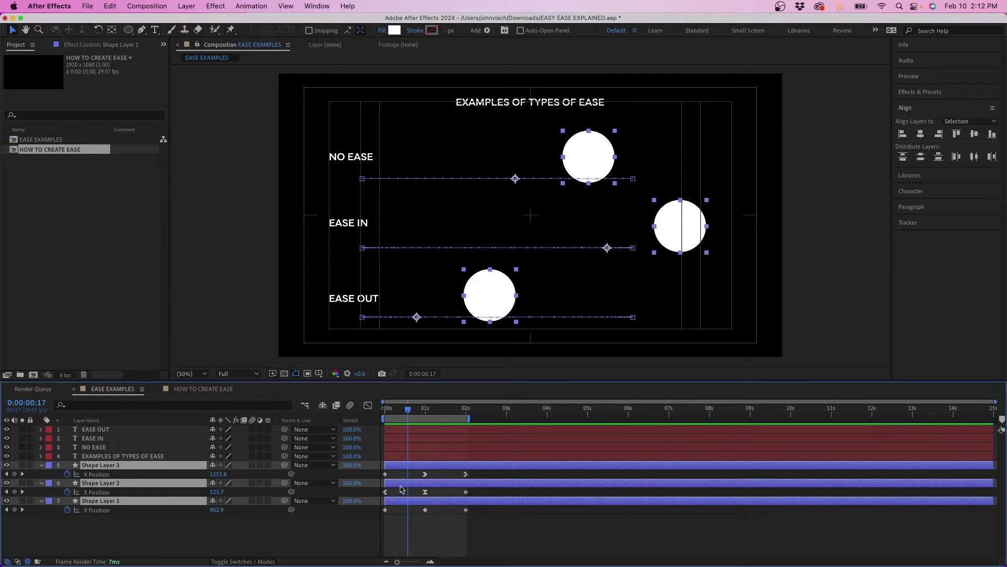
click(426, 524)
click(419, 510)
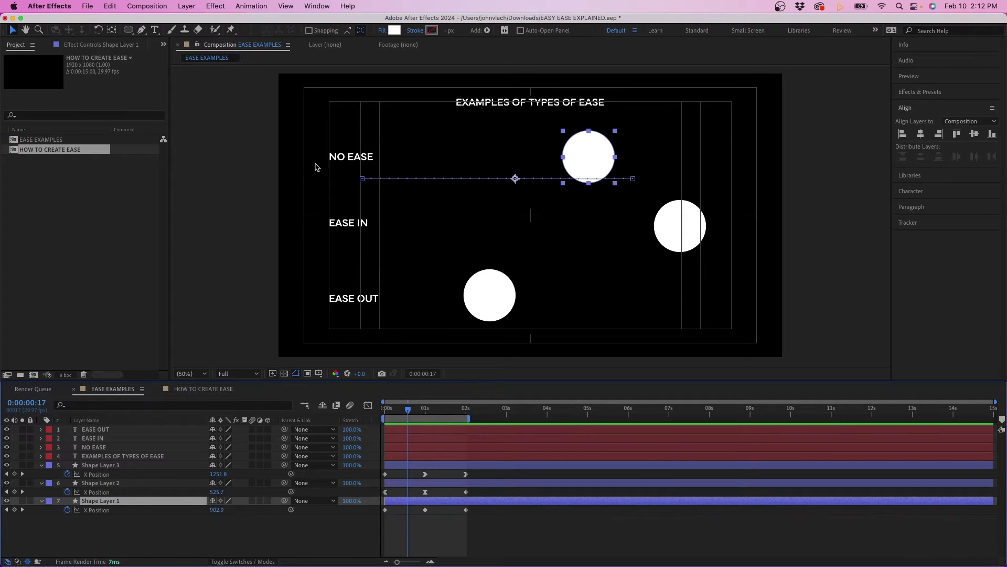
drag(483, 508, 376, 533)
click(425, 509)
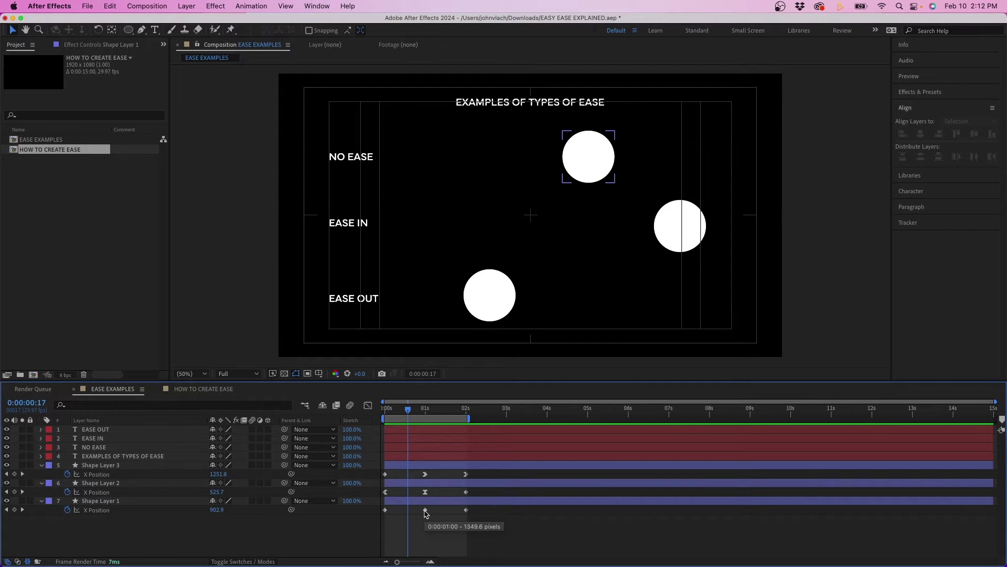
click(425, 510)
right_click(425, 511)
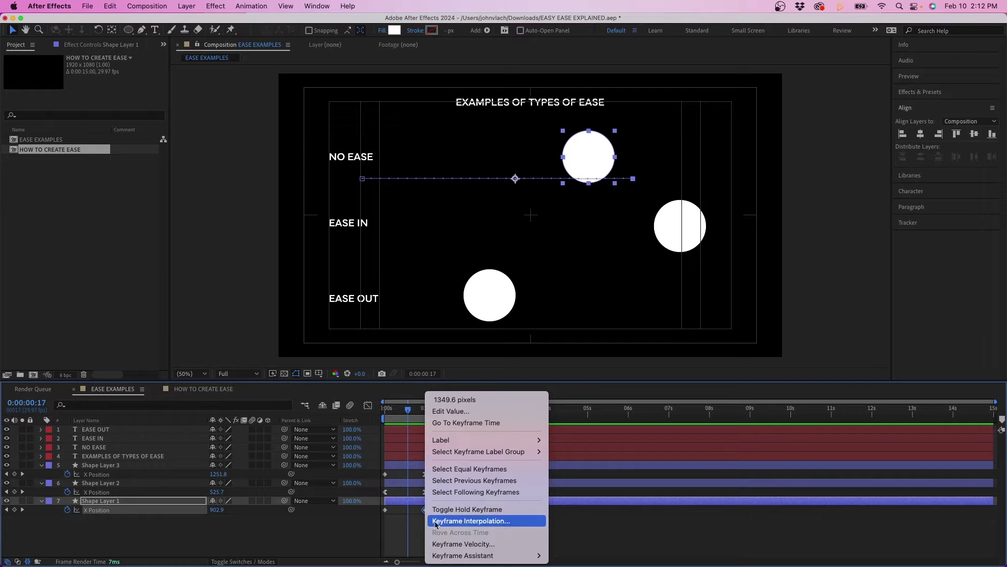
- Apply Easy Ease In to that keyframe, compare Shape Layers 2–3's keyframes, and open the Graph Editor
mouse_move(525, 555)
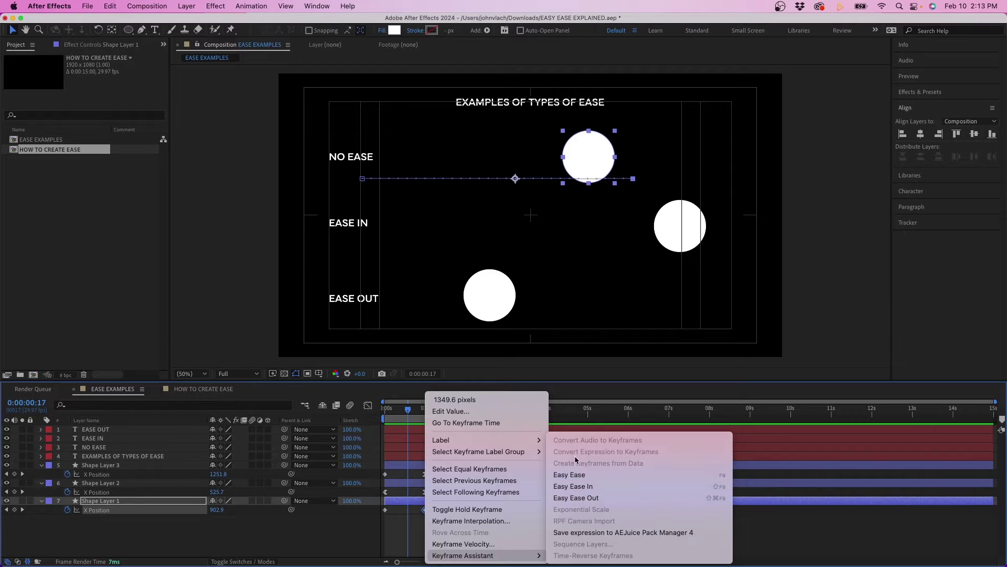
click(591, 486)
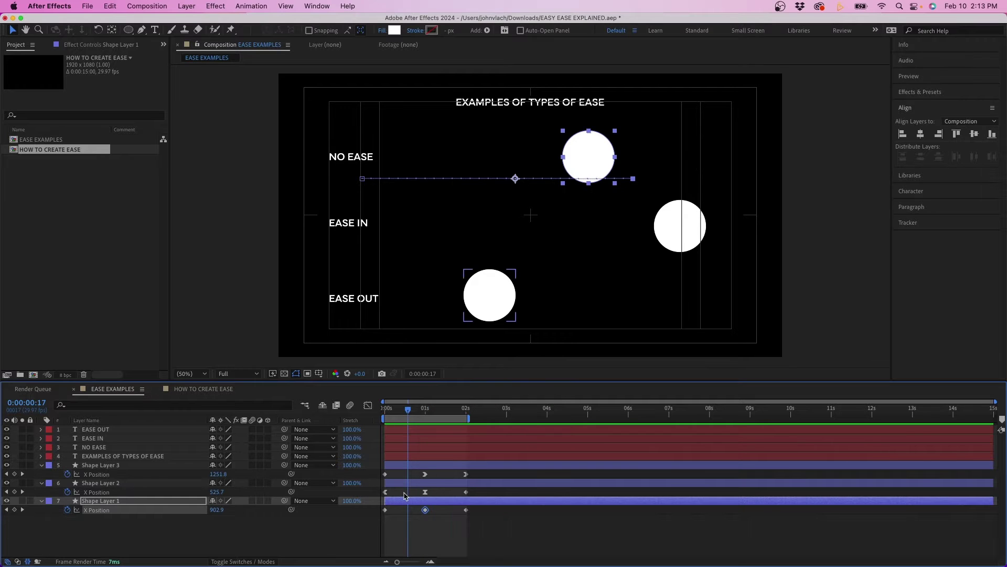
click(386, 493)
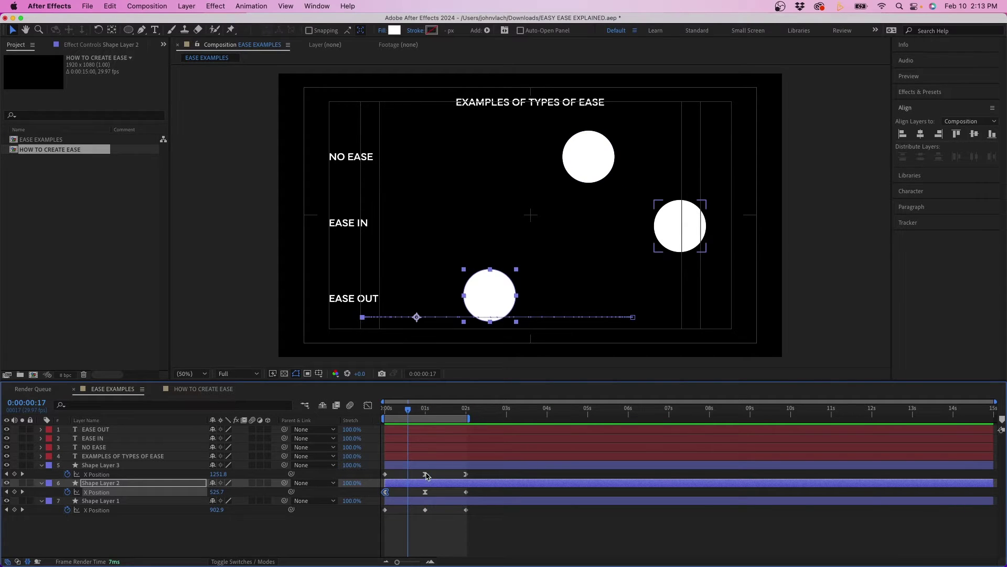
click(425, 474)
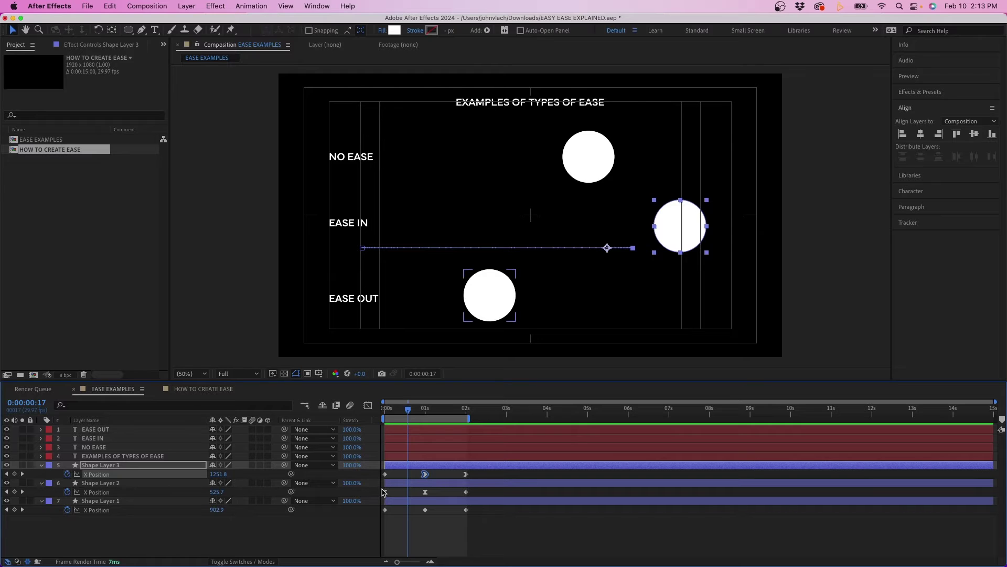
click(426, 492)
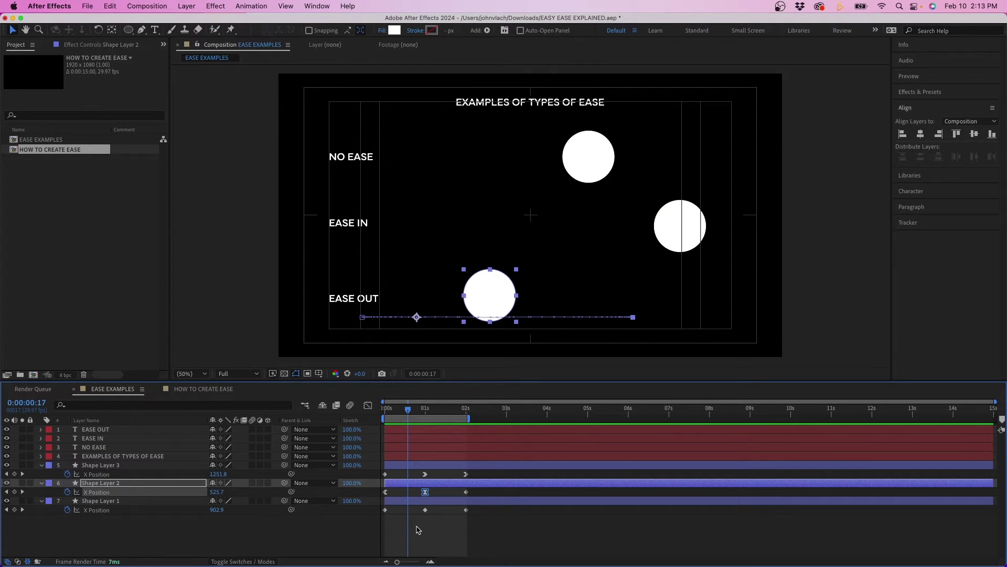
click(367, 406)
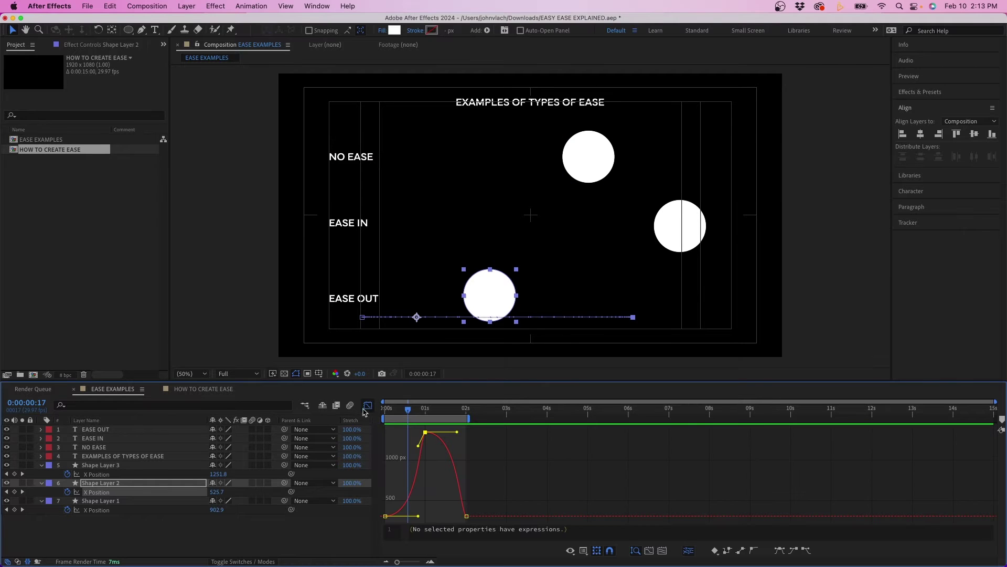
click(113, 501)
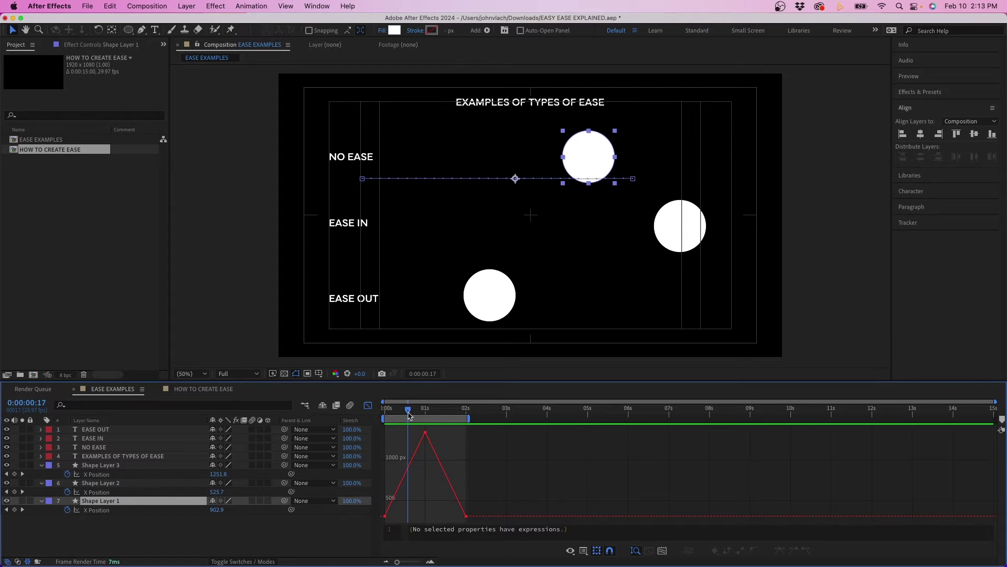
key(space)
key(space)
click(104, 492)
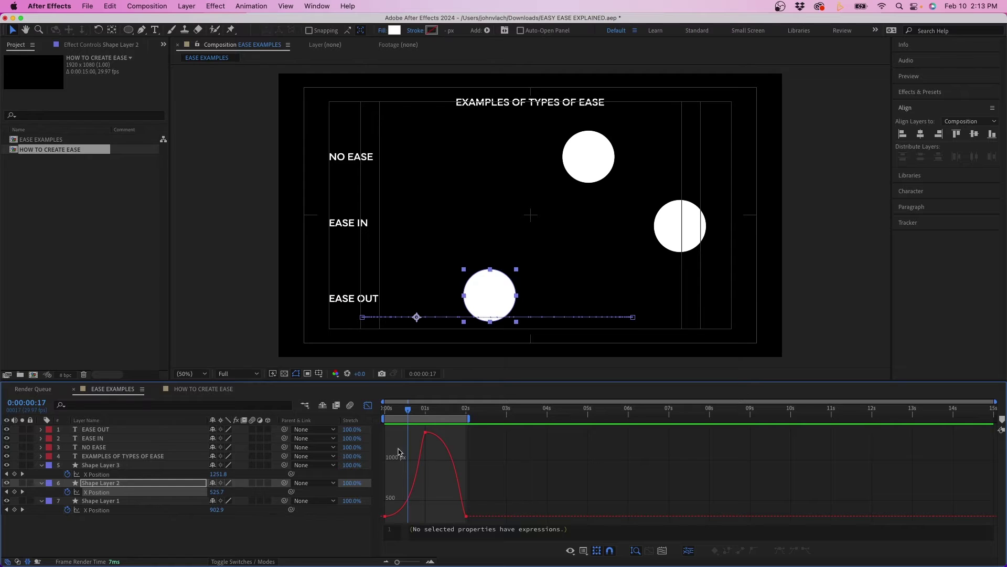
click(385, 515)
click(426, 432)
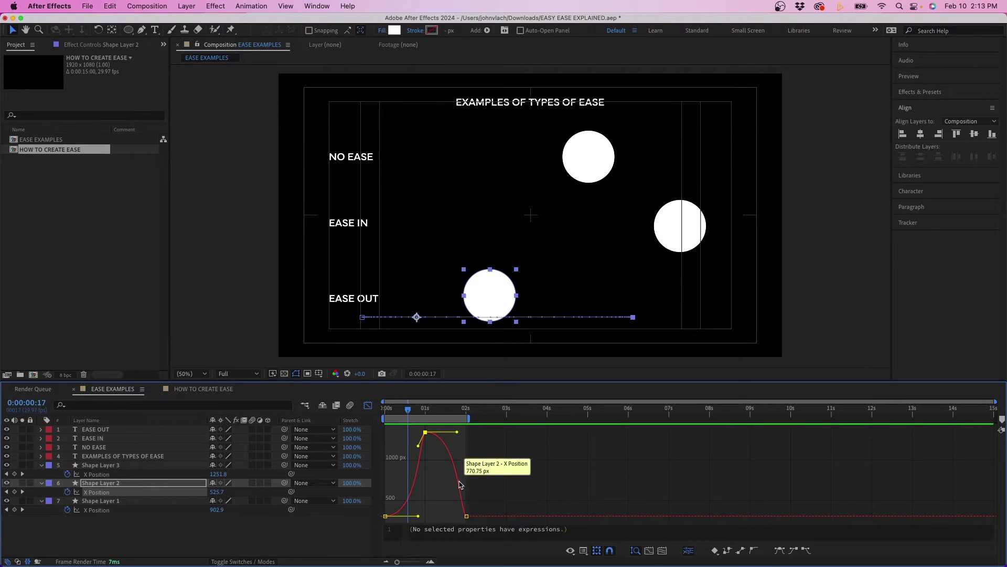
click(466, 516)
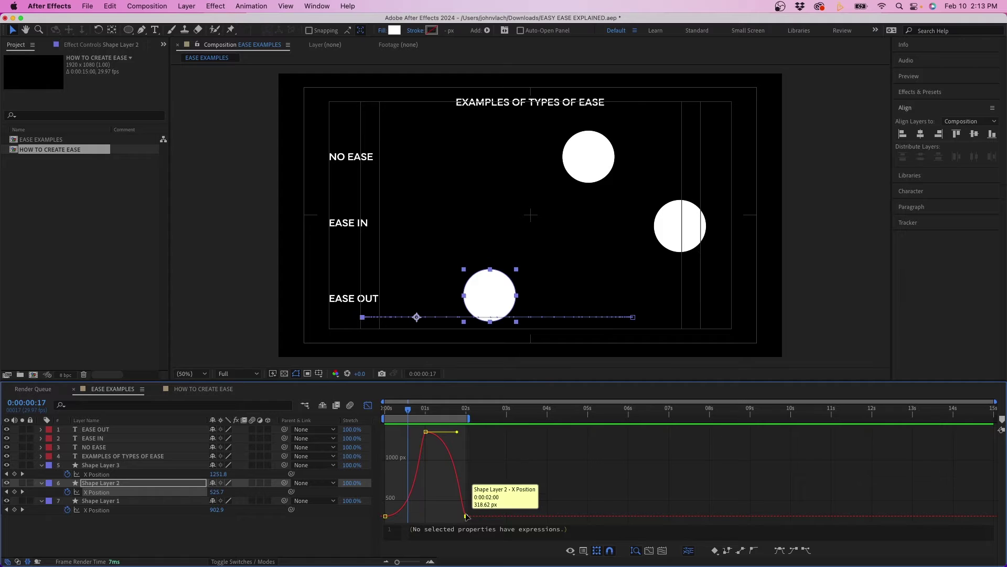
click(425, 432)
click(385, 516)
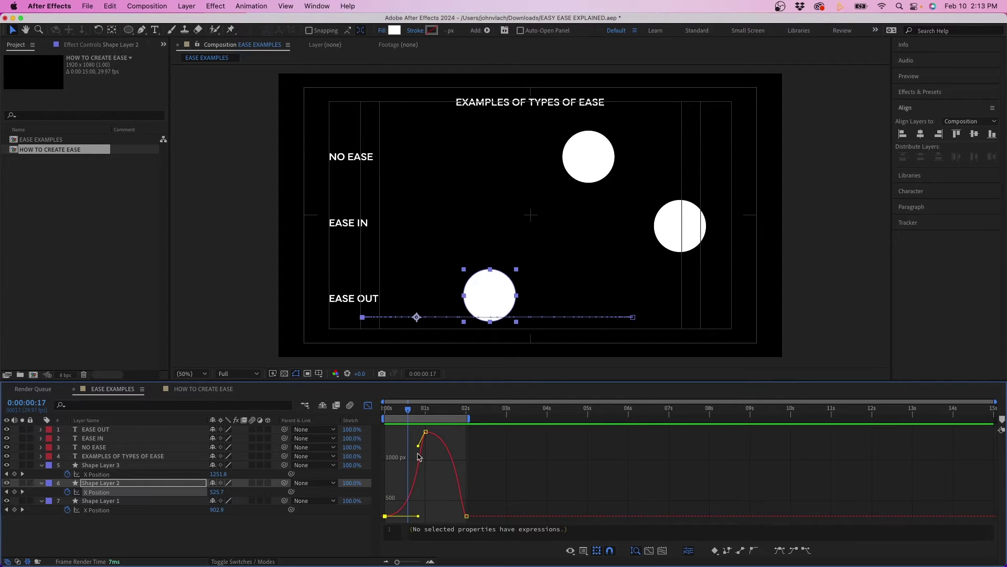
shift+click(425, 432)
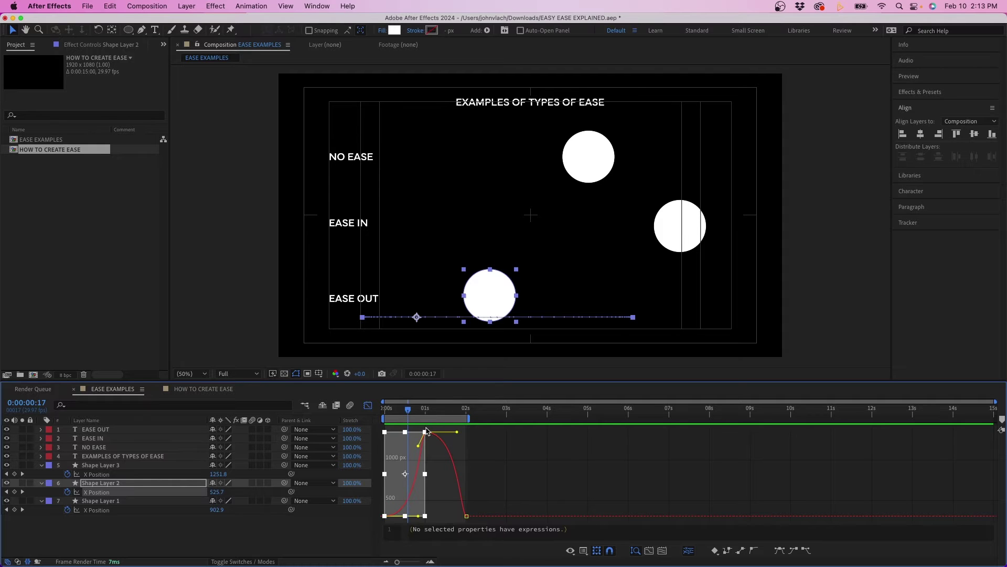
- Inspect the peak keyframe's handles and Shape Layer 3's ease-in X Position curve at 1s 2f
click(428, 413)
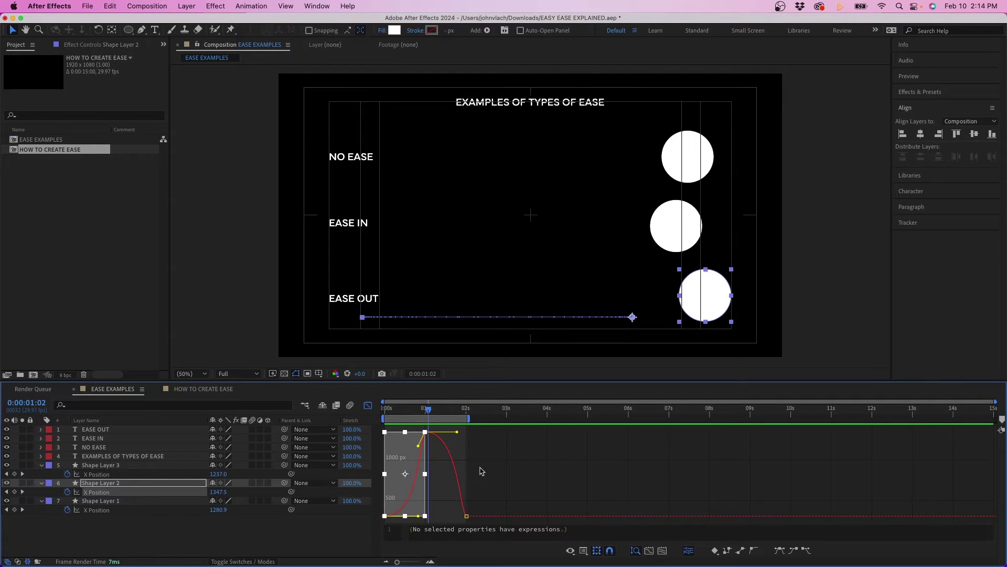
click(482, 471)
click(425, 432)
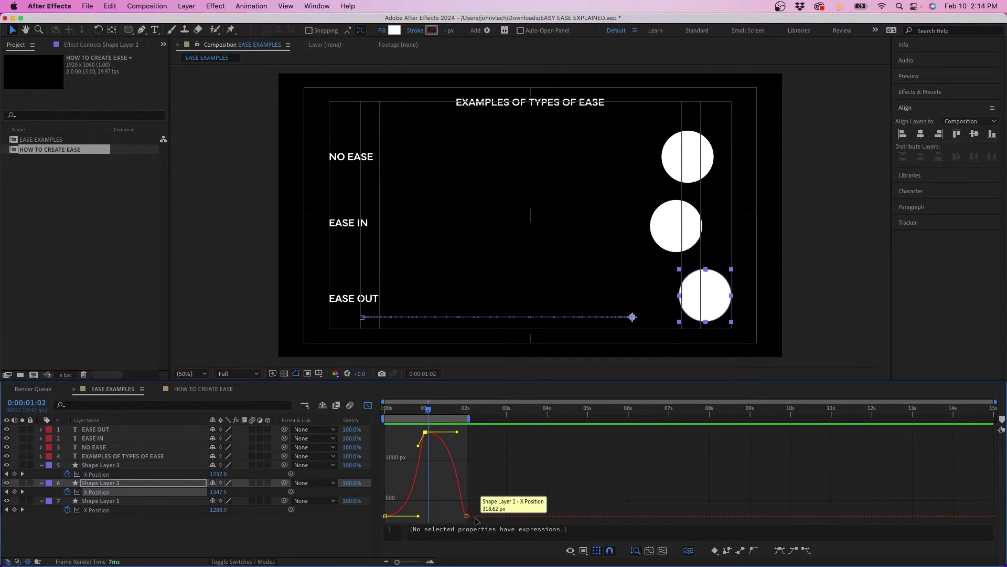
click(89, 474)
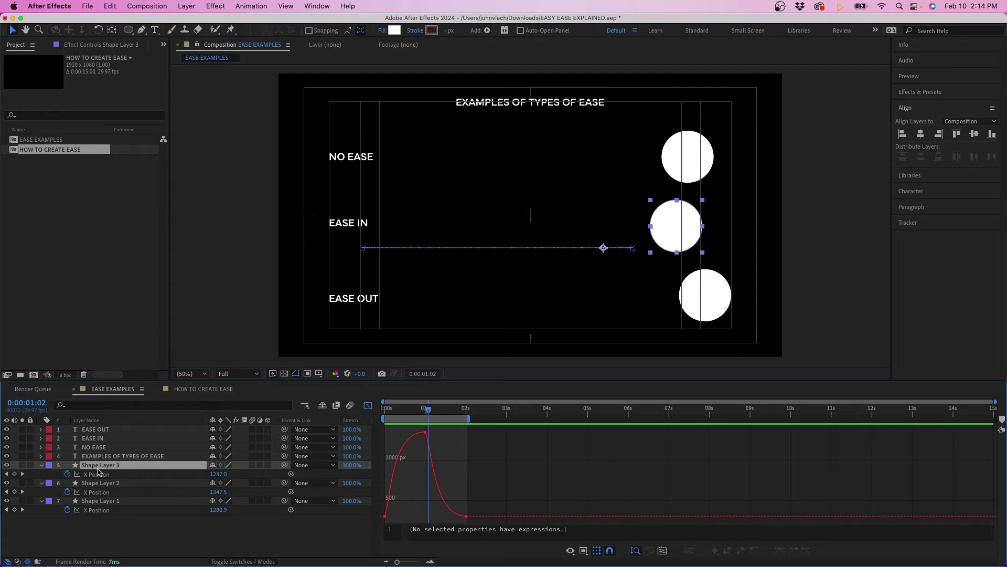
click(384, 515)
- Scrub to 1 second to compare circle positions, then switch to the HOW TO CREATE EASE composition
drag(414, 408, 386, 409)
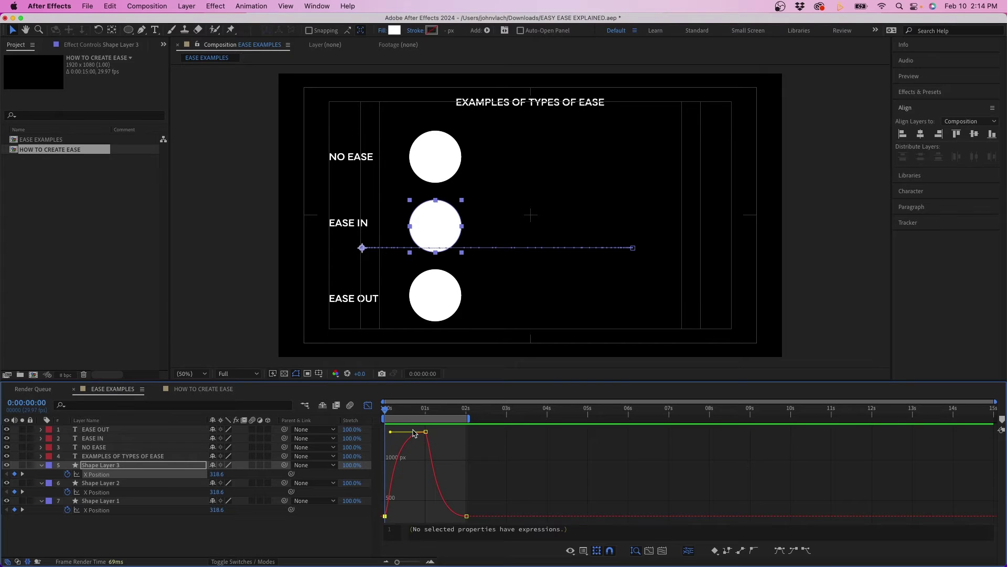
drag(425, 410, 463, 420)
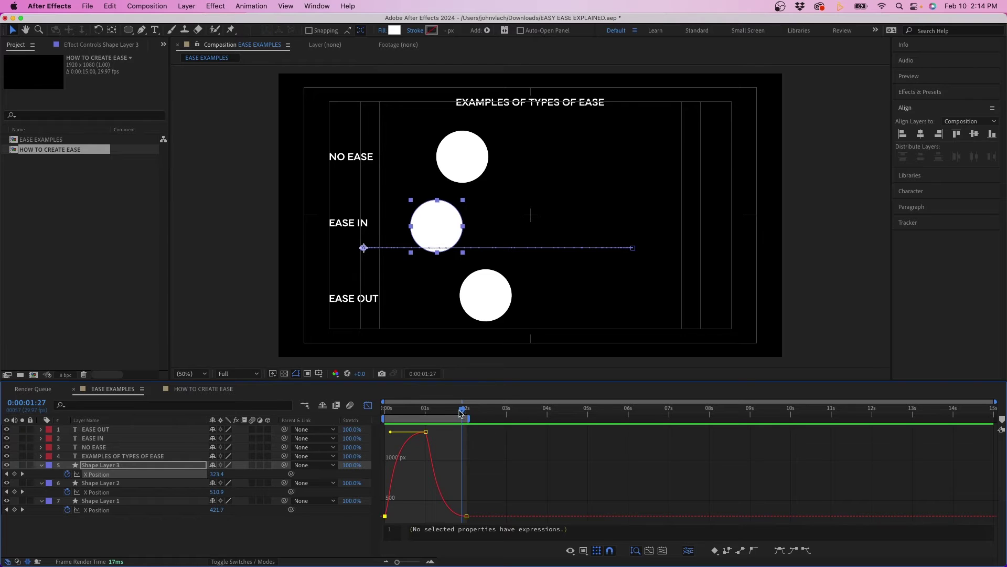
drag(446, 413, 370, 407)
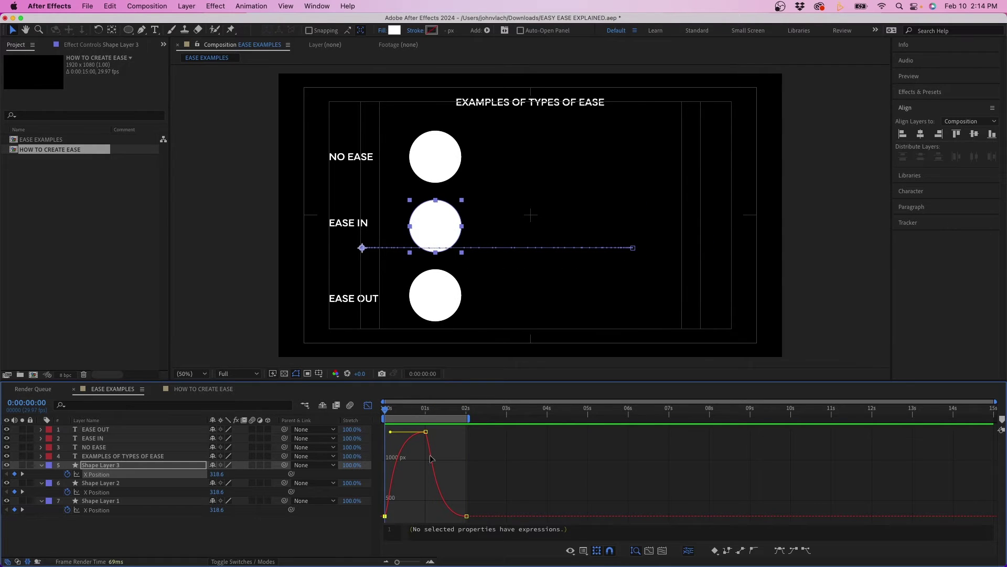
click(203, 391)
- Add Scale keyframes at 0 and 1 second on Shape Layer 1, both at 100%
click(108, 429)
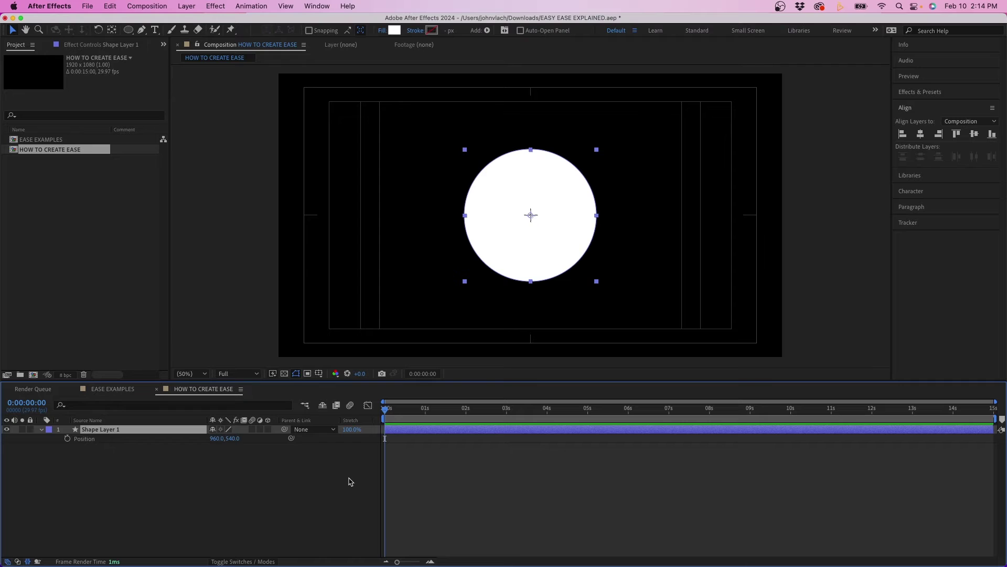
key(s)
click(68, 439)
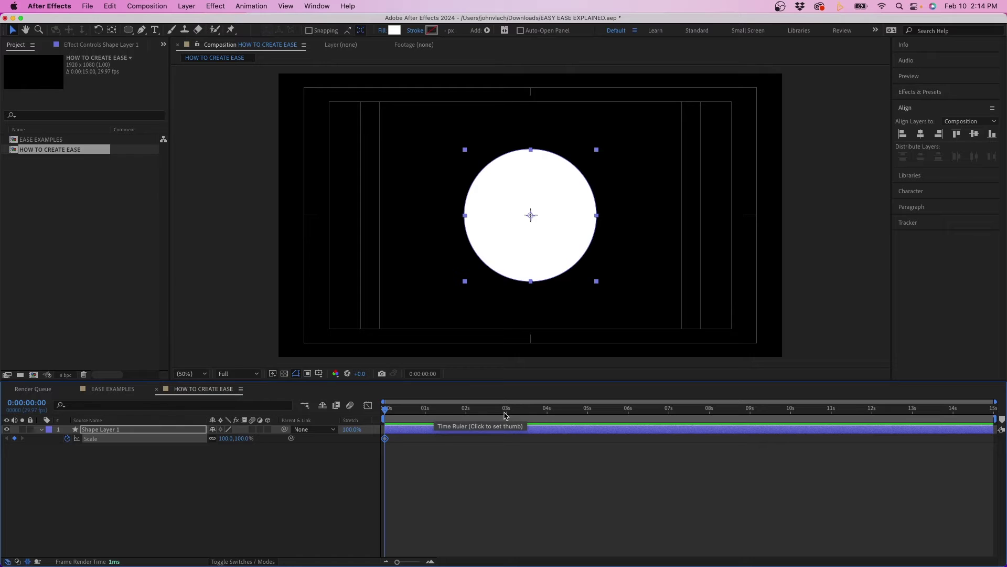
click(425, 409)
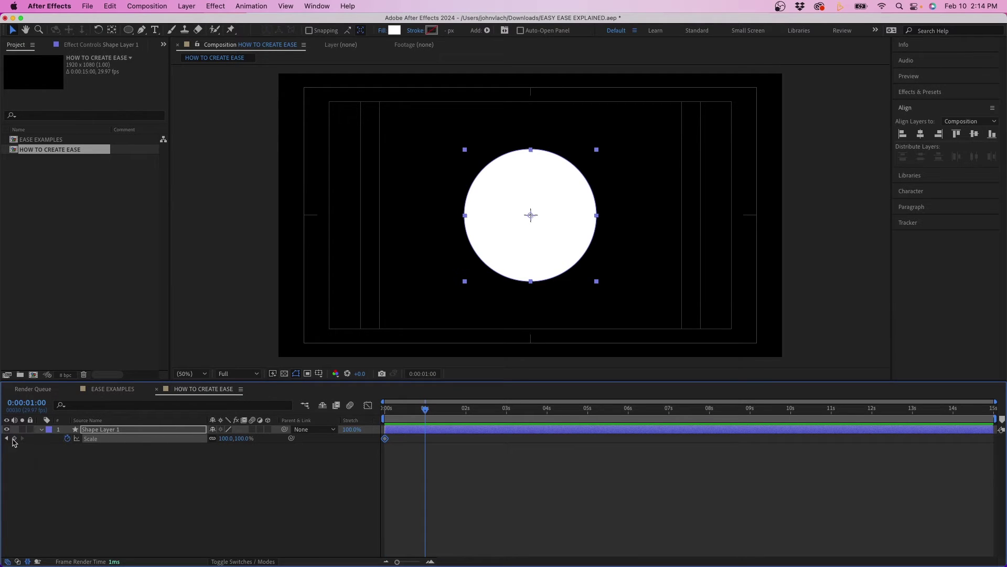
click(14, 439)
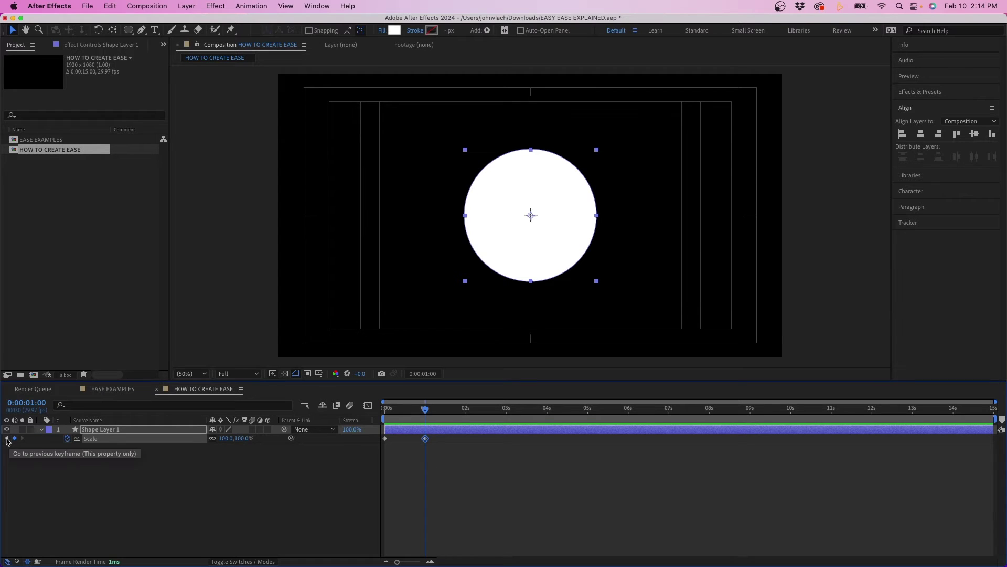
- Set the circle's Scale at the 0-second keyframe to 0%
click(7, 439)
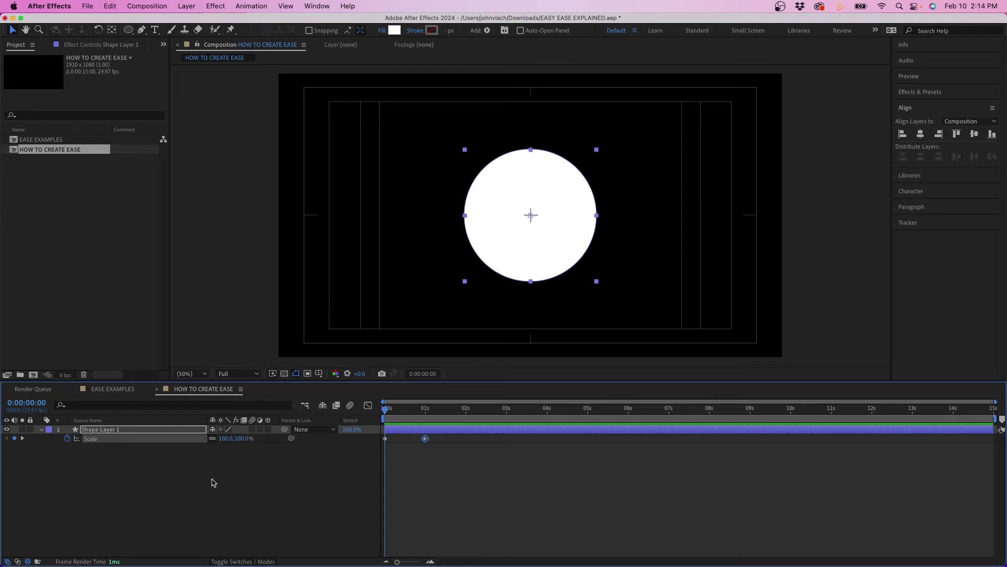
click(226, 438)
text(0)
key(Return)
- Preview and scrub the circle growing from 0% to 100% over one second
key(space)
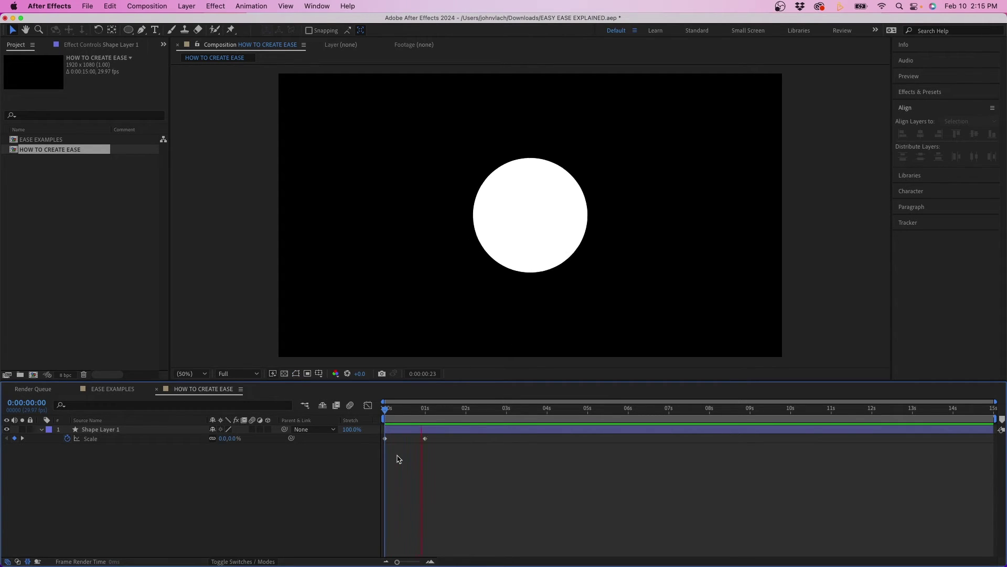
key(space)
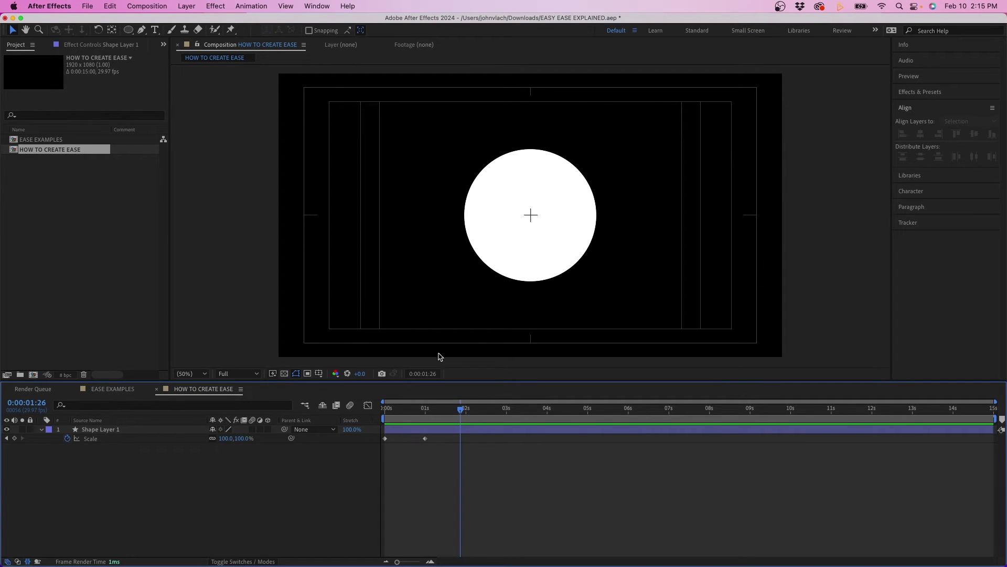
mouse_move(412, 409)
mouse_down()
mouse_move(398, 409)
mouse_move(428, 408)
mouse_move(385, 416)
mouse_move(435, 418)
mouse_move(410, 420)
mouse_up()
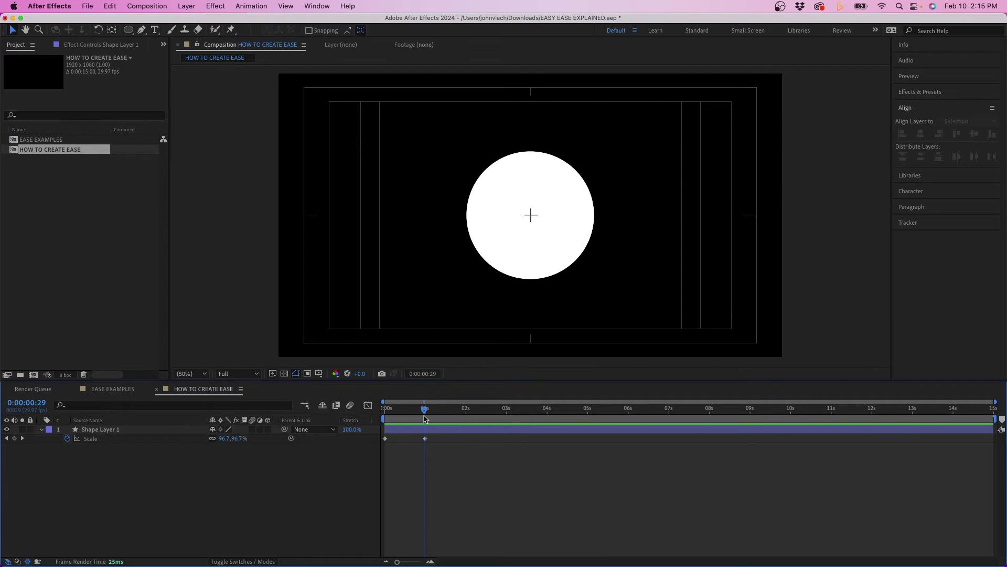
drag(425, 419, 449, 418)
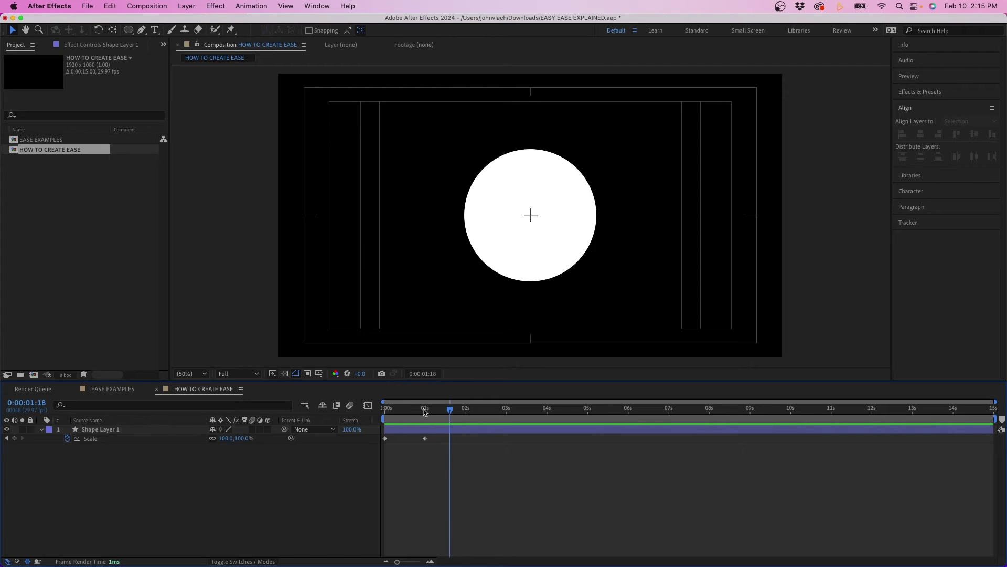
drag(425, 412, 383, 412)
click(368, 405)
click(368, 405)
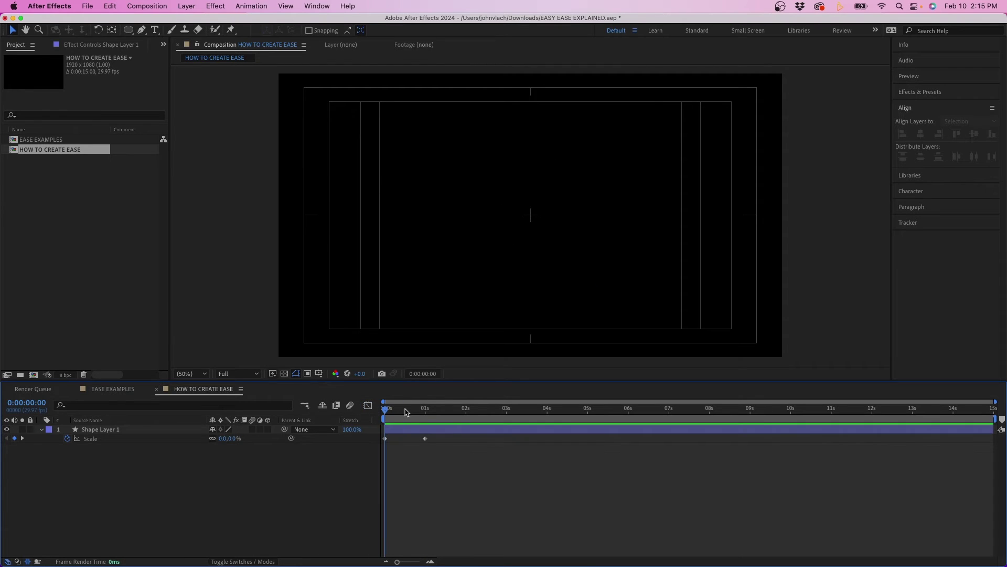
key(space)
key(space)
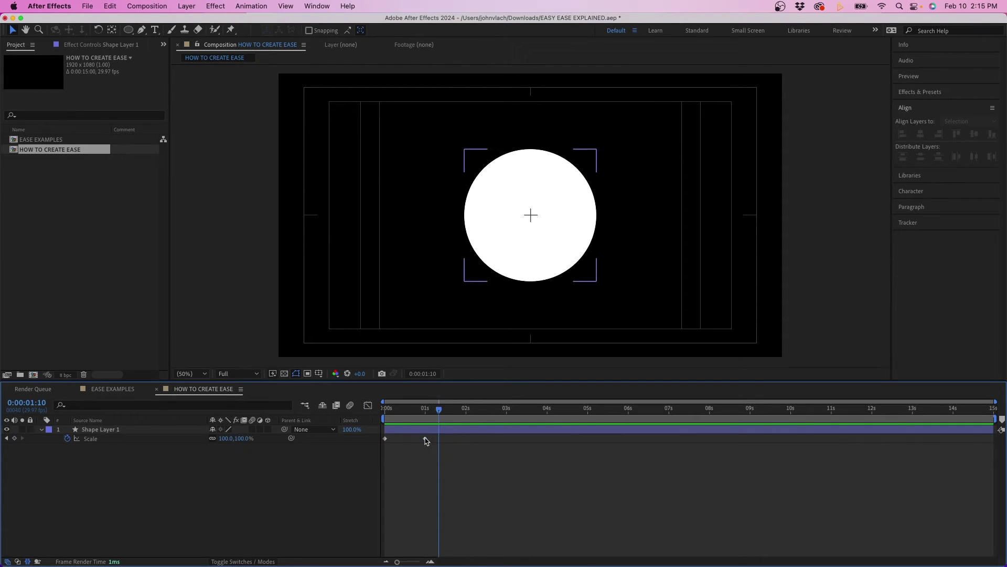
click(426, 438)
- Apply Keyframe Assistant > Easy Ease In to the one-second Scale keyframe
right_click(426, 439)
mouse_move(426, 440)
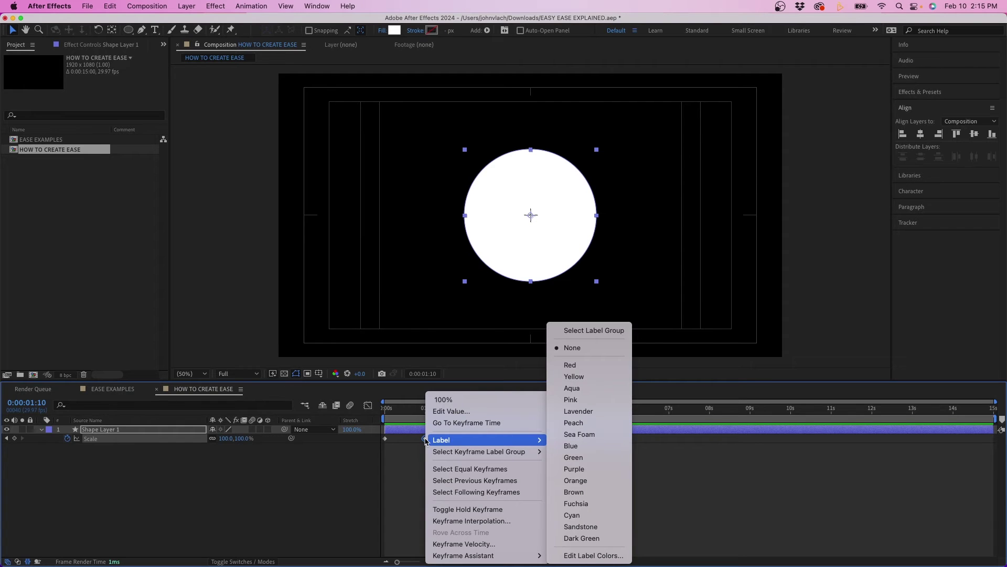
mouse_move(488, 555)
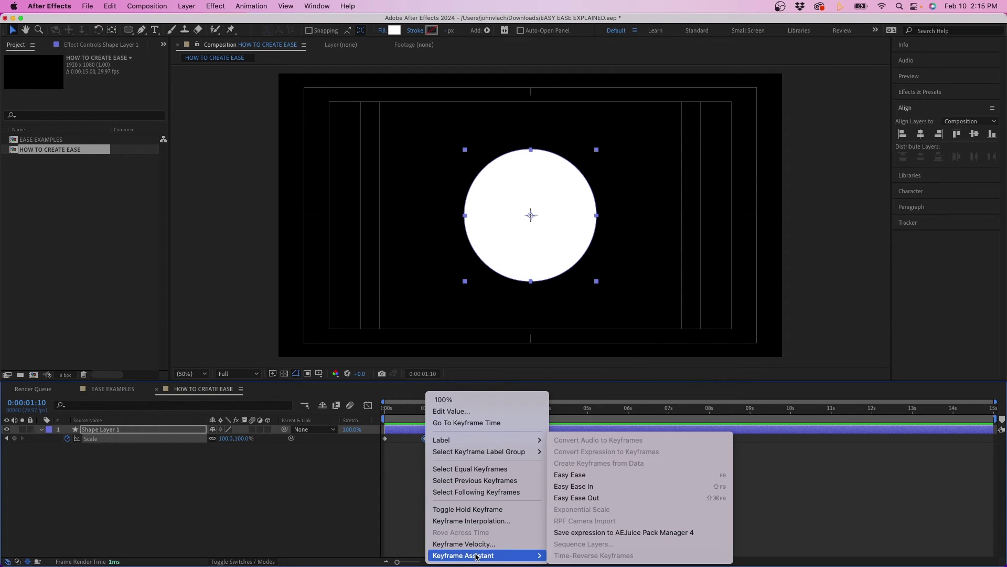
click(585, 488)
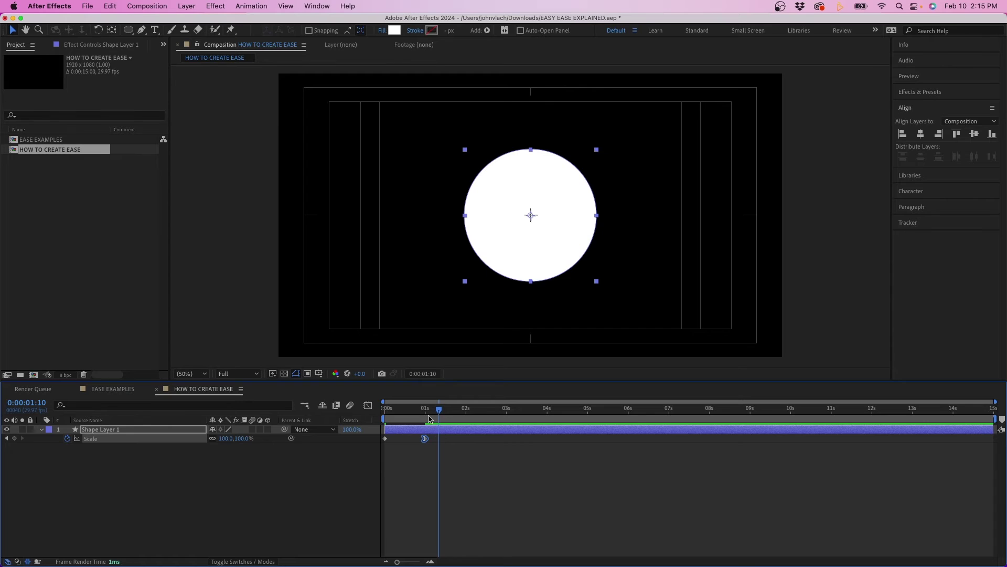
- Preview and scrub the eased scale animation from the start
key(Home)
key(space)
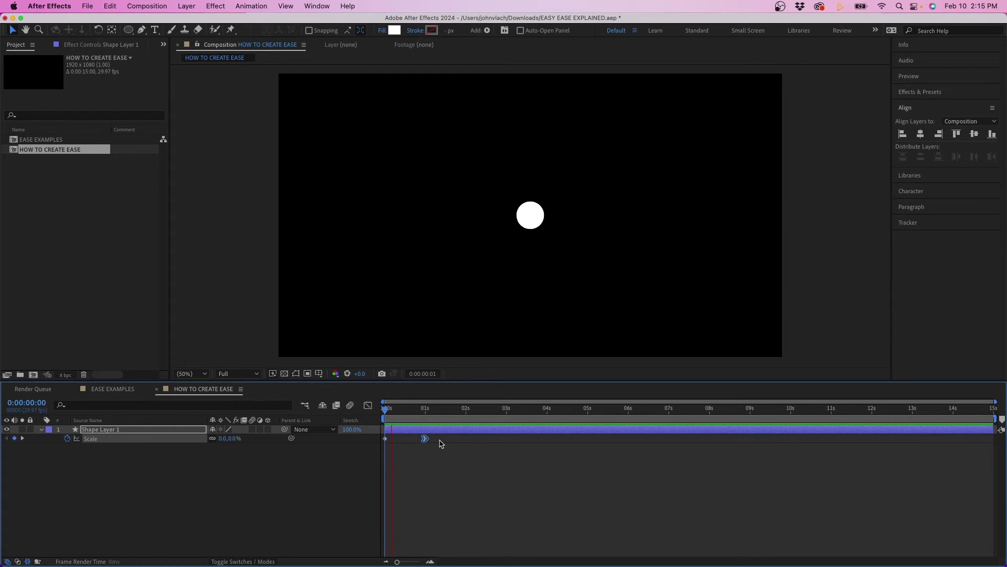
key(space)
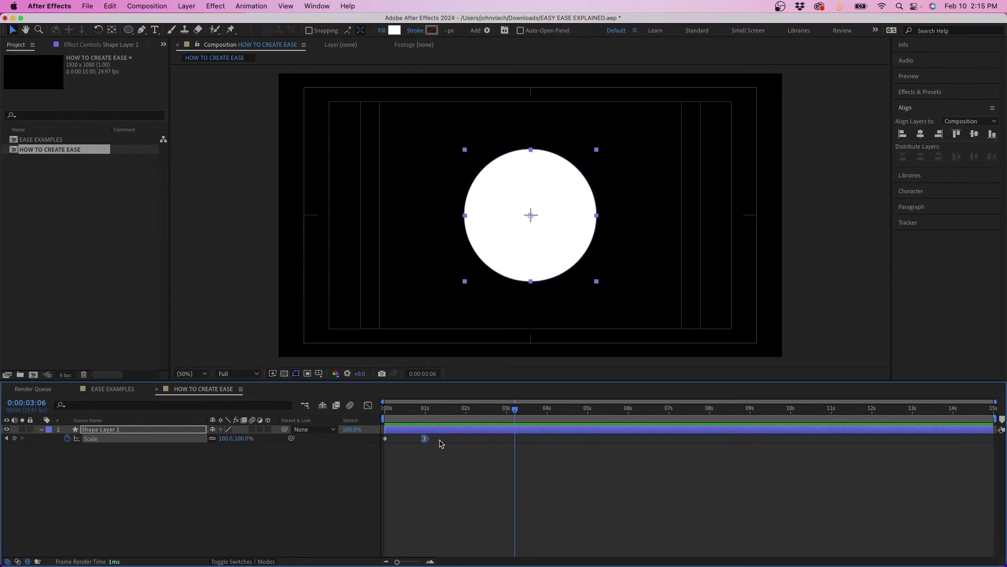
mouse_move(445, 415)
mouse_down()
mouse_move(400, 418)
mouse_move(446, 415)
mouse_up()
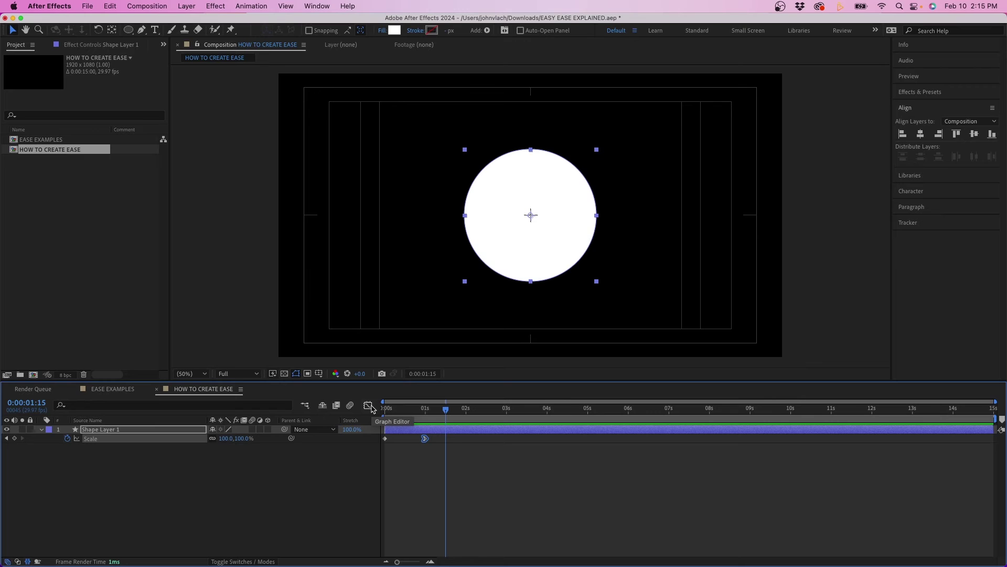
- In the Graph Editor, drag the one-second Scale handle so growth rises steeply then flattens
click(368, 406)
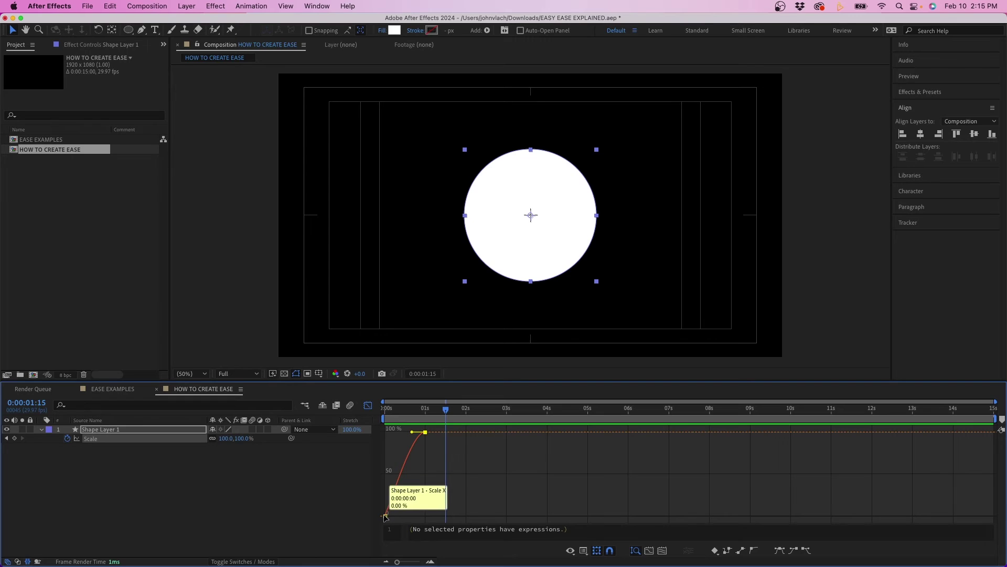
mouse_move(425, 433)
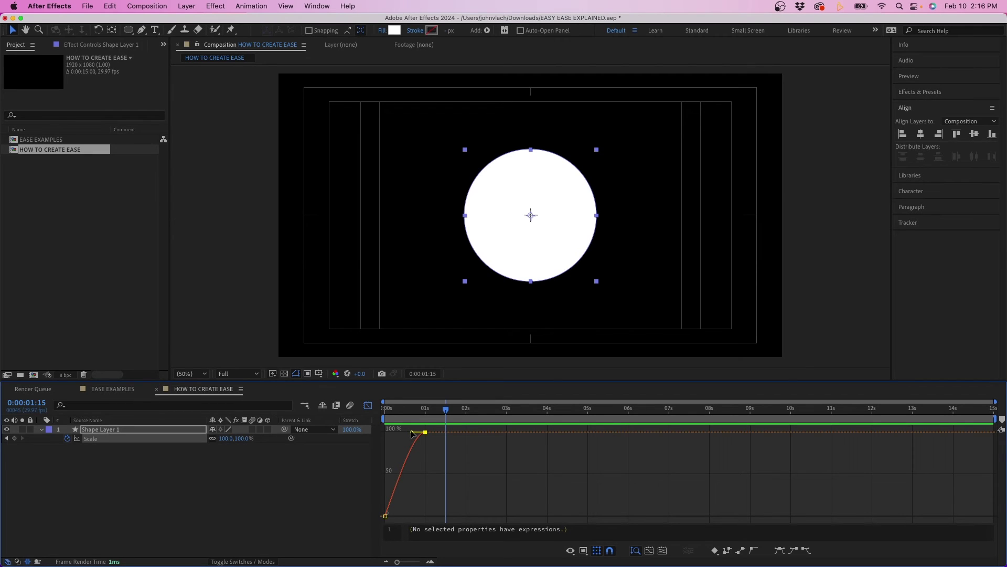
drag(413, 433, 342, 431)
- Preview and scrub the reshaped scale curve, then deselect the Scale property
key(Home)
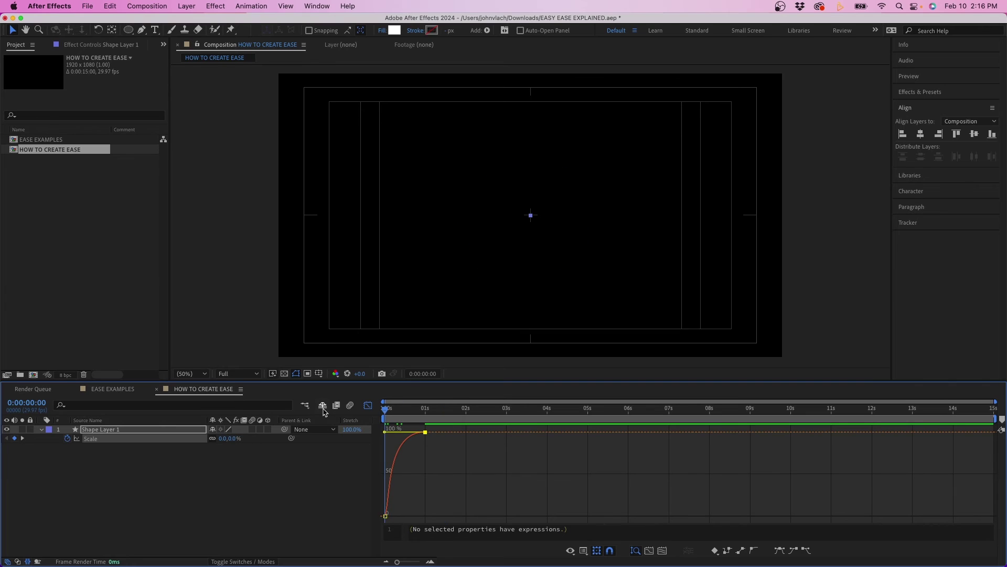
key(space)
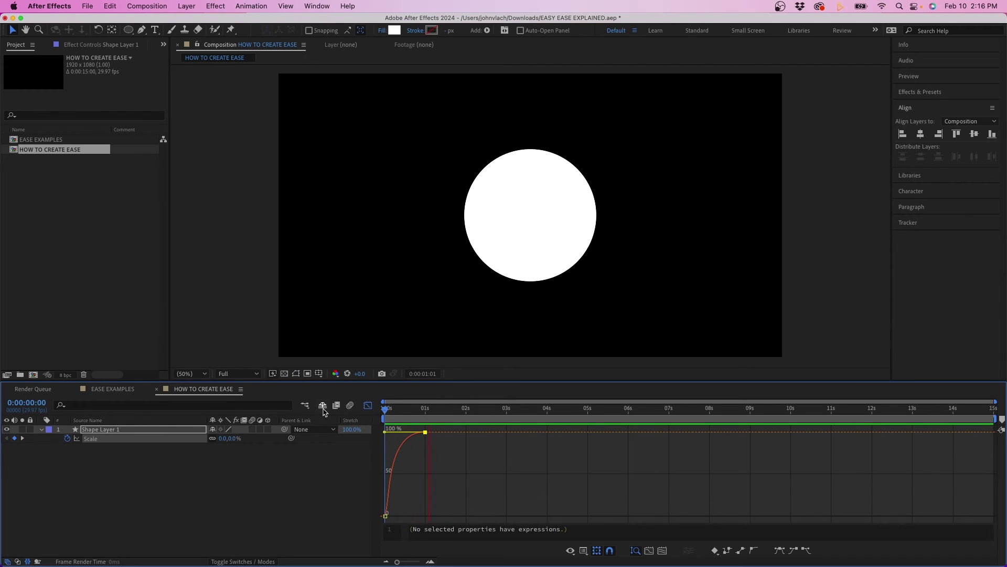
key(space)
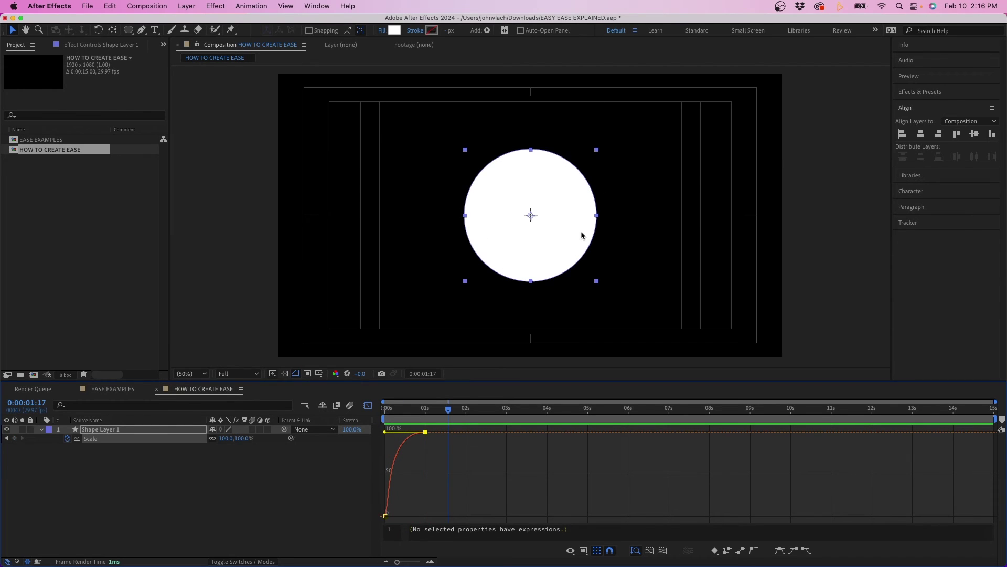
click(426, 408)
drag(425, 408, 455, 411)
click(96, 429)
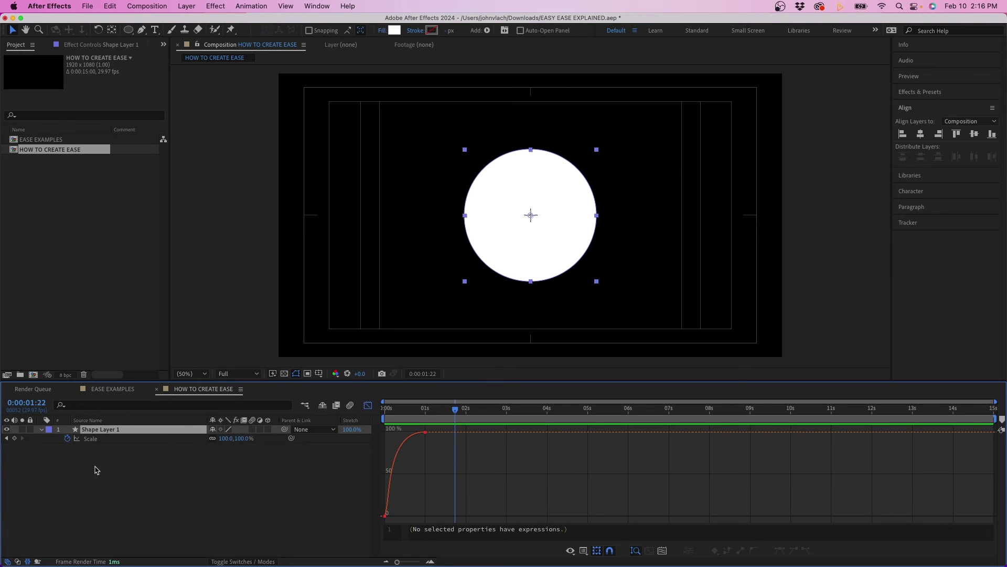
- Return to keyframe bar view showing Shape Layer 1's Position 960.0,540.0, with time at 0
click(368, 405)
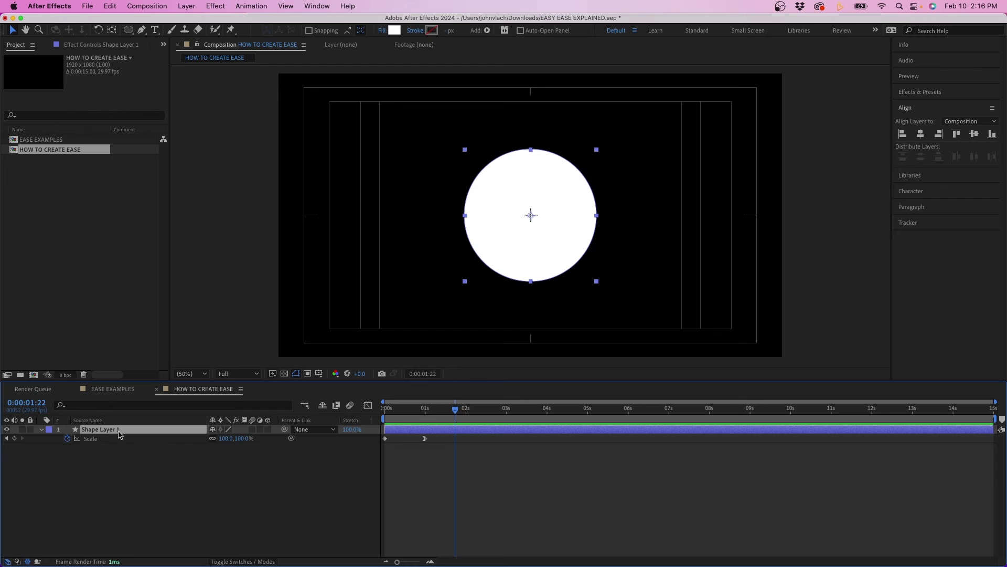
key(r)
key(Home)
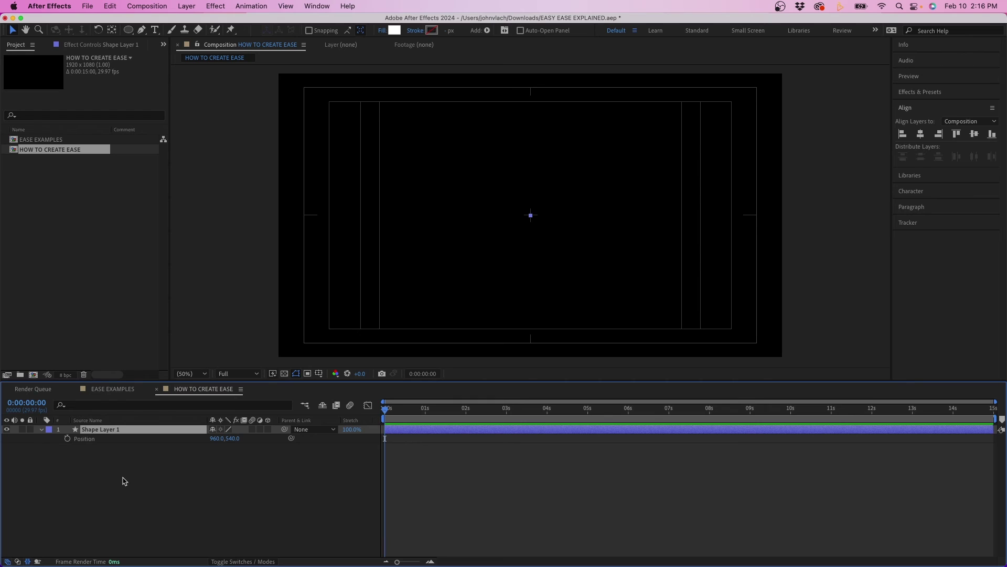
- Separate Shape Layer 1's Position into X Position 960.0 and Y Position 540.0, then deselect
click(111, 439)
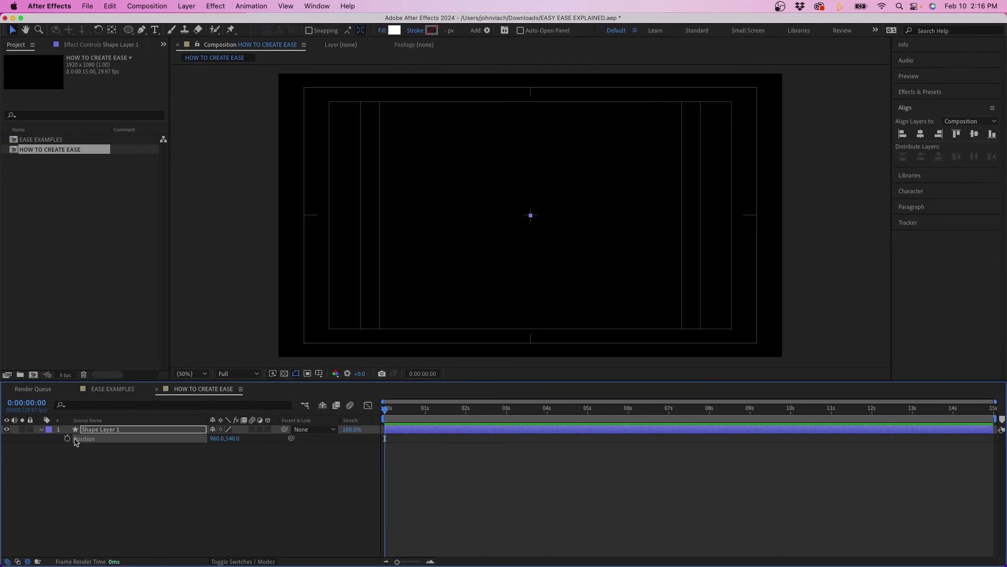
right_click(101, 442)
click(108, 426)
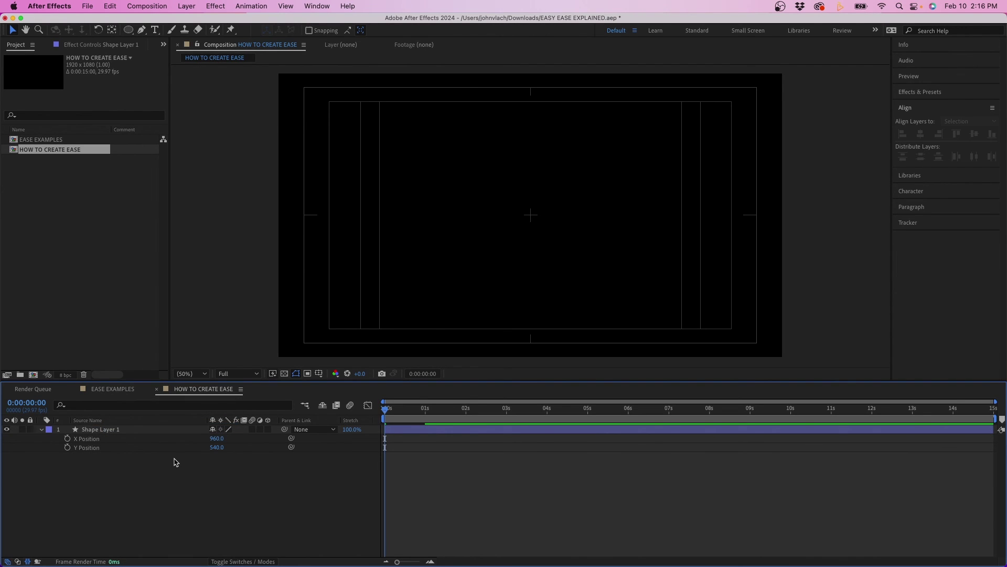
drag(175, 462, 108, 444)
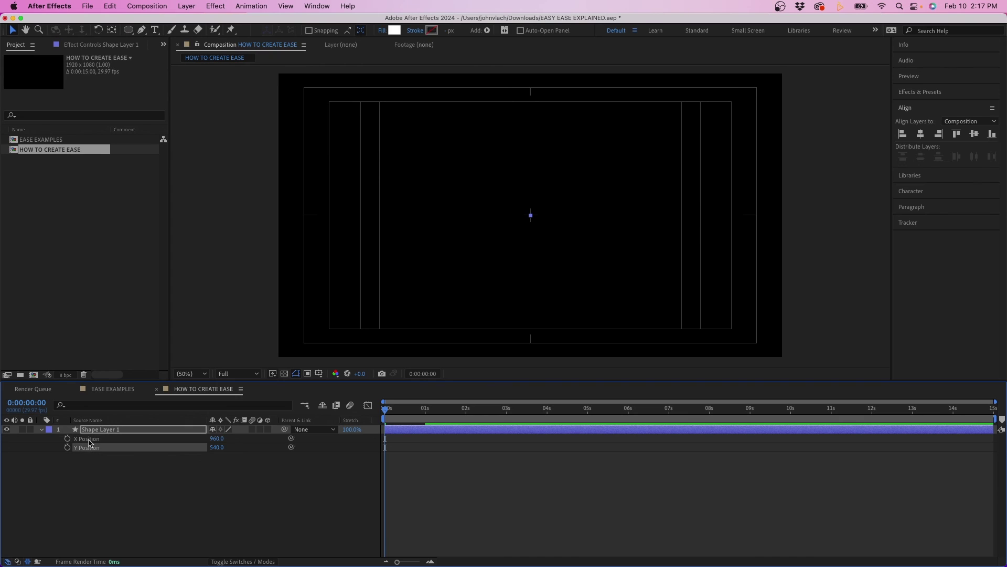
key(F2)
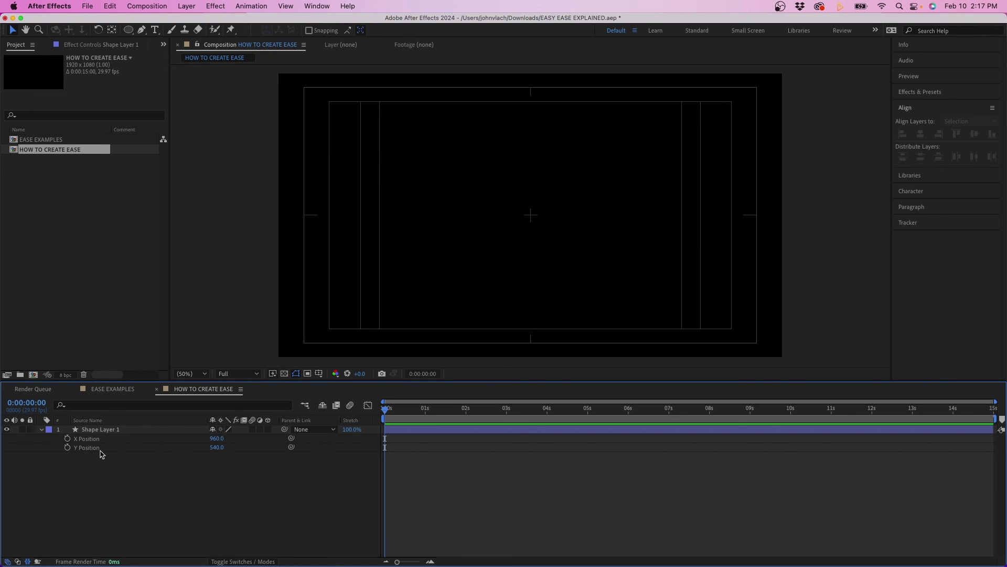
- Open After Effects > Preferences > General from the menu bar
click(87, 6)
mouse_move(56, 6)
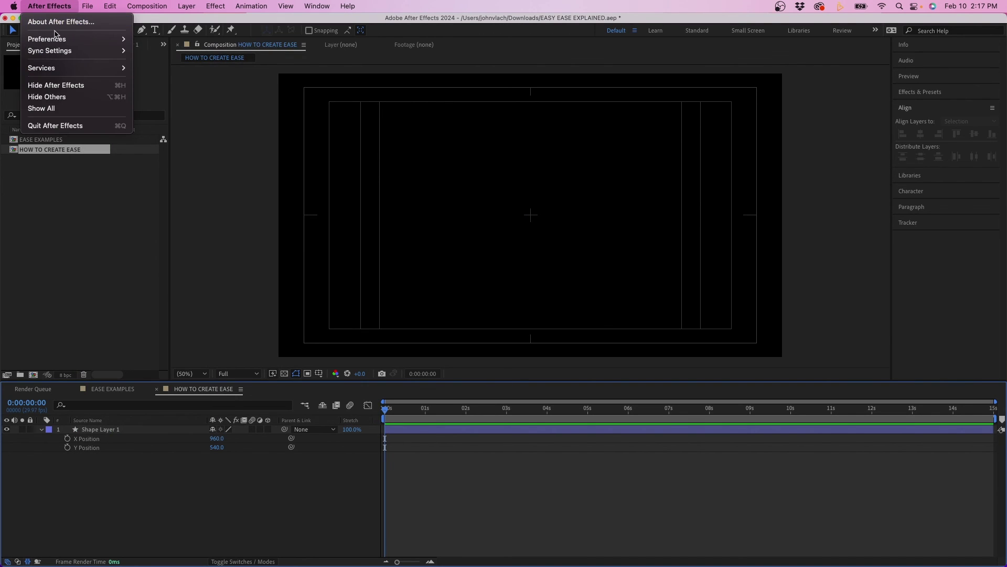
mouse_move(56, 39)
click(158, 38)
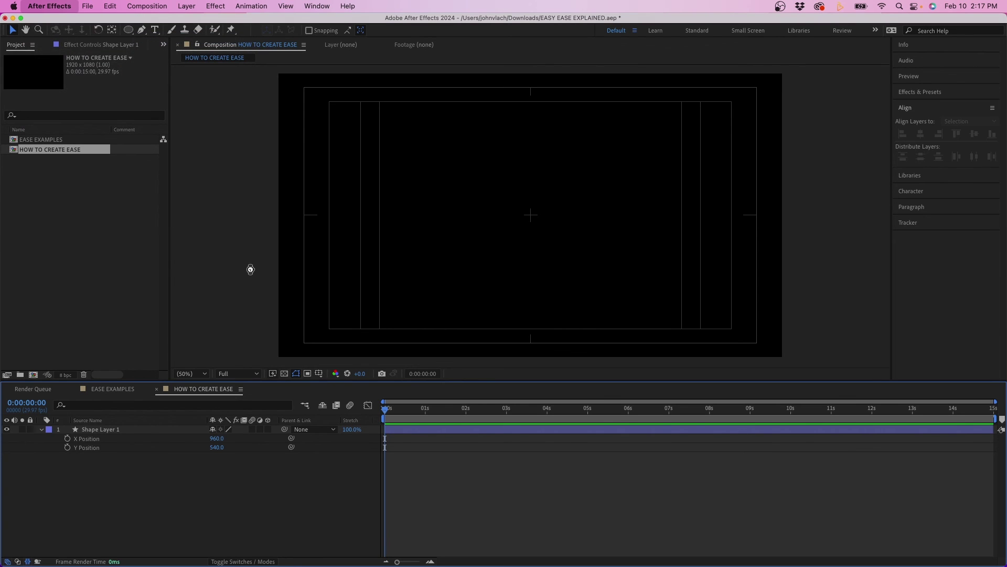